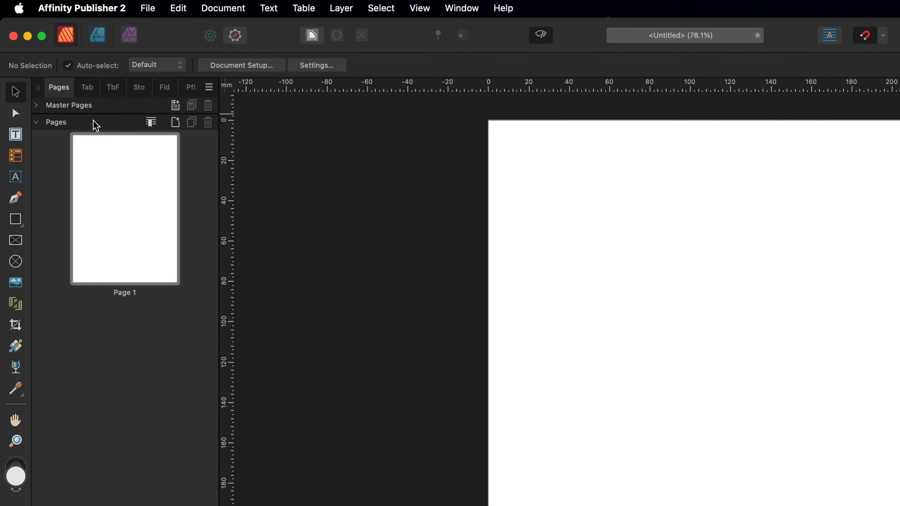
# Draw a table near the page's upper-left corner and reduce it to 10 rows and 4 columns.
pyautogui.click(15, 156)
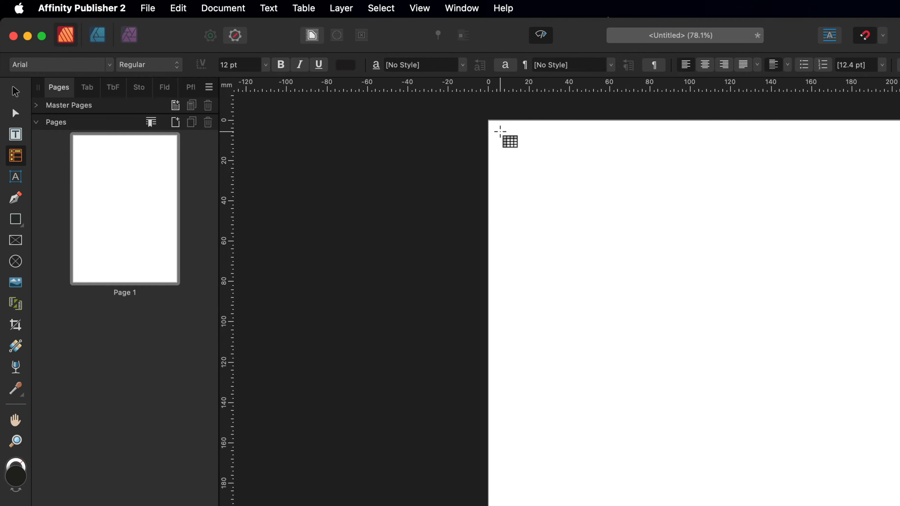
pyautogui.moveTo(499, 132); pyautogui.dragTo(894, 410)
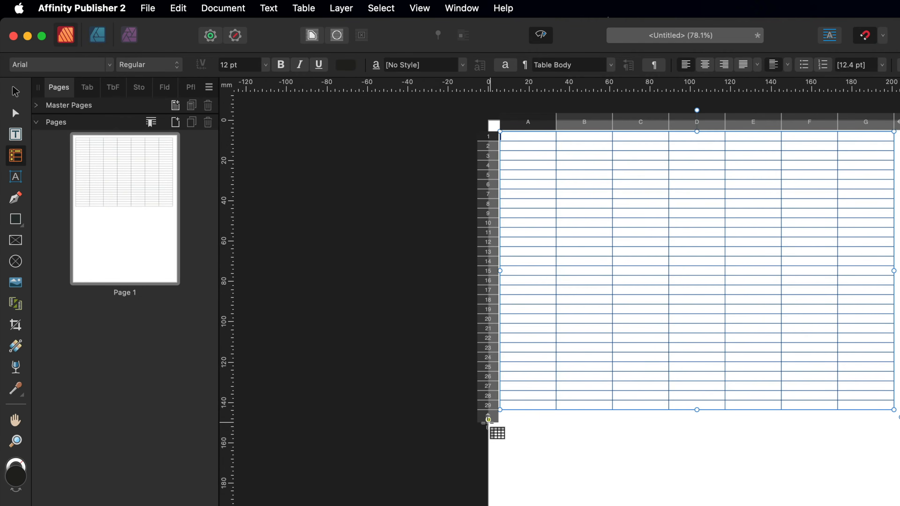
pyautogui.moveTo(489, 416); pyautogui.dragTo(517, 227)
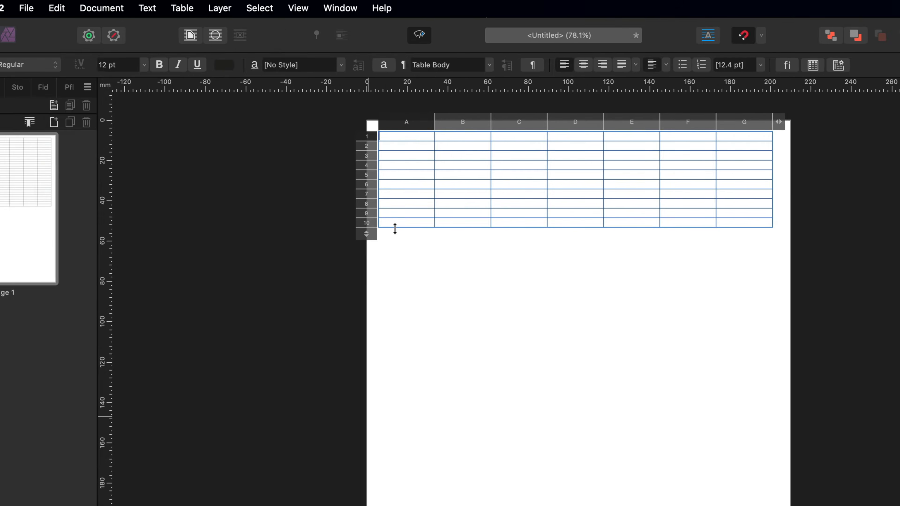
pyautogui.moveTo(672, 122); pyautogui.dragTo(470, 126)
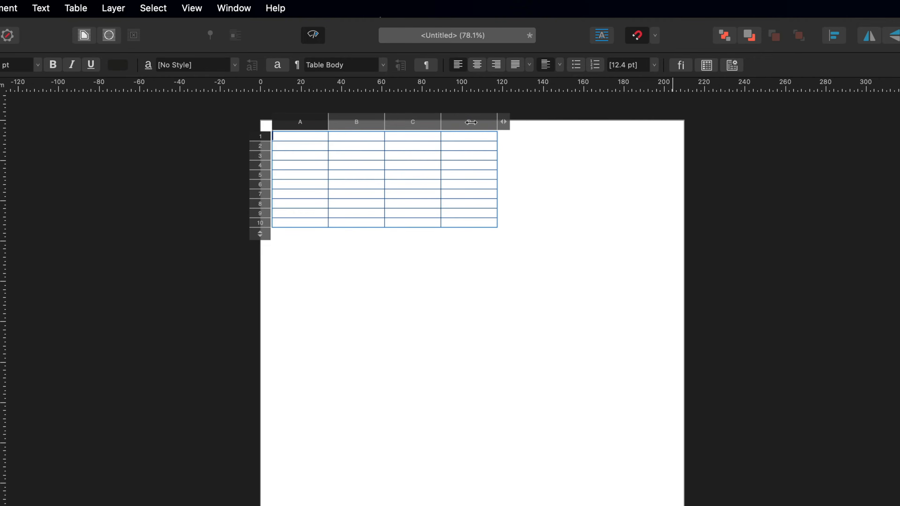
pyautogui.press('Escape')
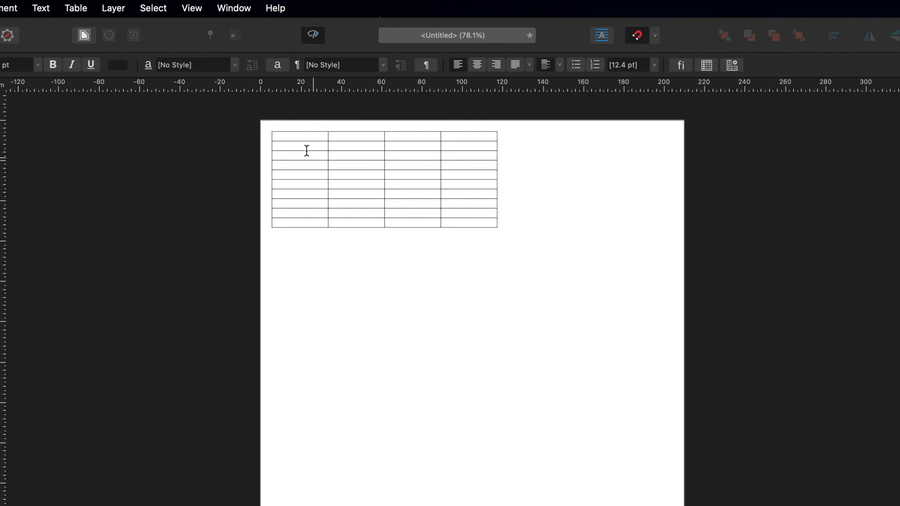
# Select all cells of the table and display the table formatting settings.
pyautogui.click(294, 135)
pyautogui.moveTo(295, 137); pyautogui.dragTo(460, 215)
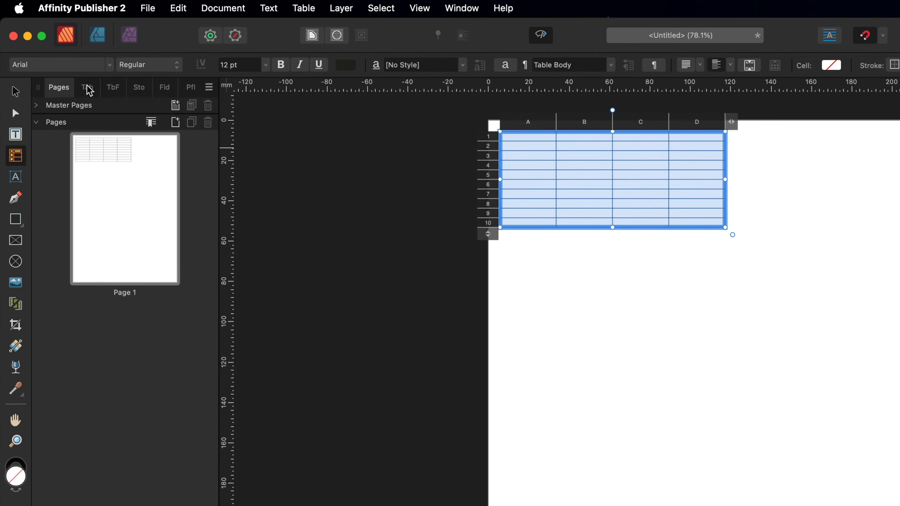
pyautogui.click(88, 89)
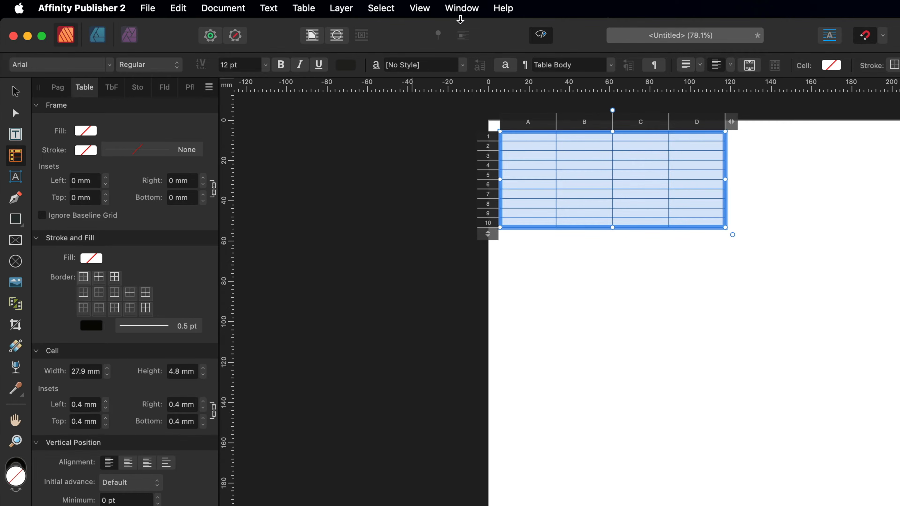
pyautogui.click(462, 8)
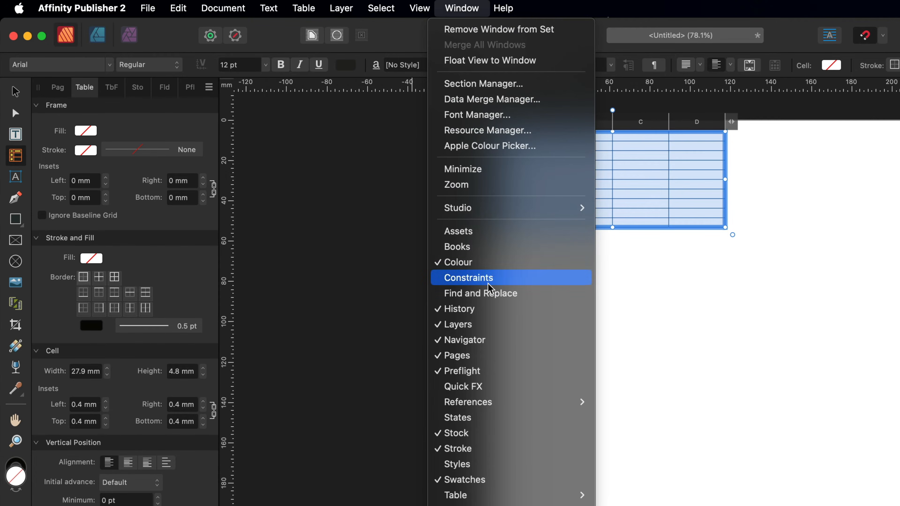
pyautogui.moveTo(489, 498)
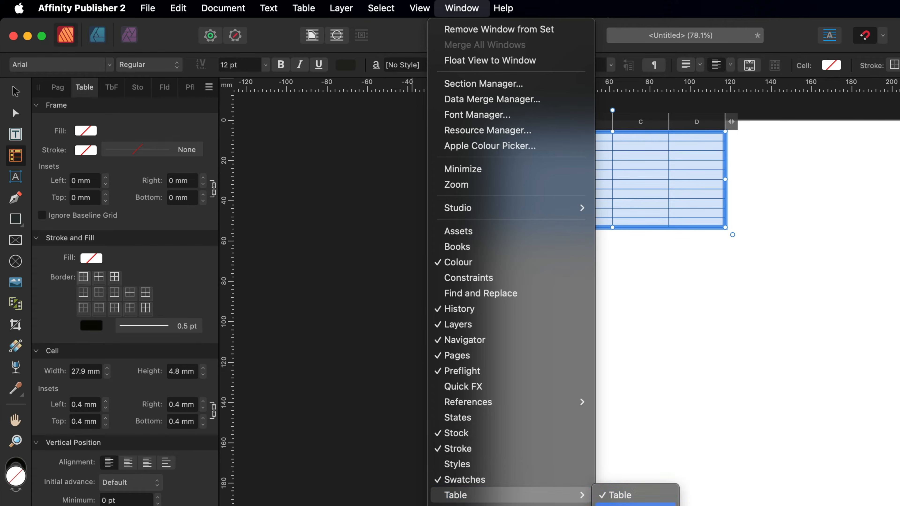
pyautogui.click(623, 496)
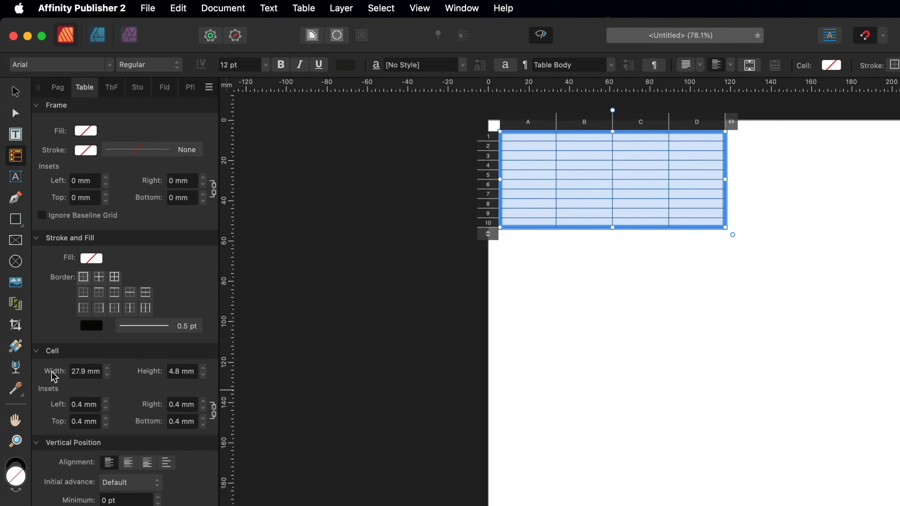
# Set the selected cells' width to 40 mm and height to 13 mm.
pyautogui.click(106, 369)
pyautogui.moveTo(106, 368); pyautogui.dragTo(107, 369)
pyautogui.moveTo(203, 369); pyautogui.dragTo(203, 368)
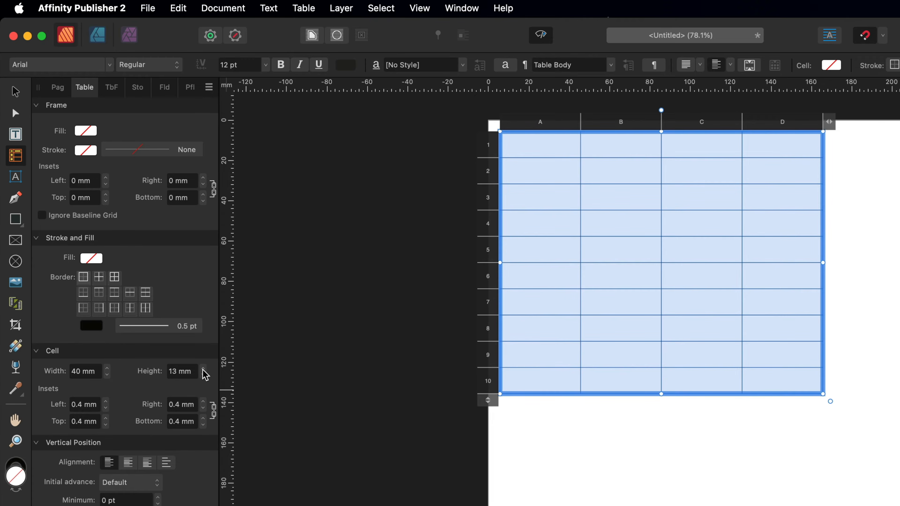
# Select alternating cells in a checkerboard pattern starting at A1 across the whole table and fill them with light red FFAAAA.
pyautogui.click(543, 376)
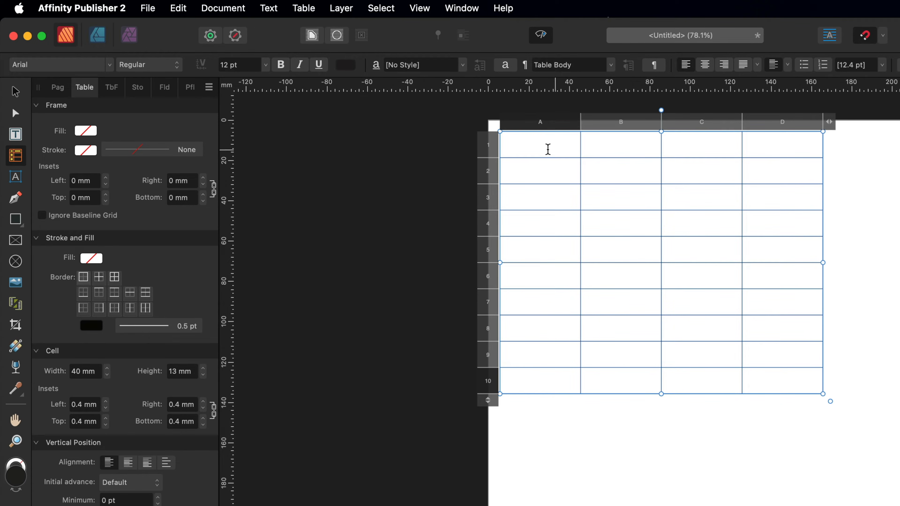
pyautogui.click(552, 142)
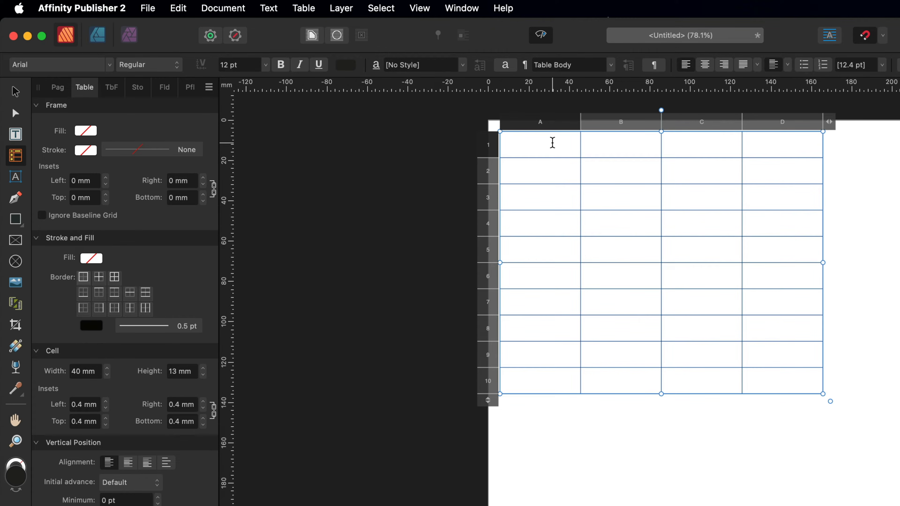
pyautogui.moveTo(552, 143)
pyautogui.mouseDown()
pyautogui.moveTo(553, 213)
pyautogui.moveTo(555, 147)
pyautogui.mouseUp()
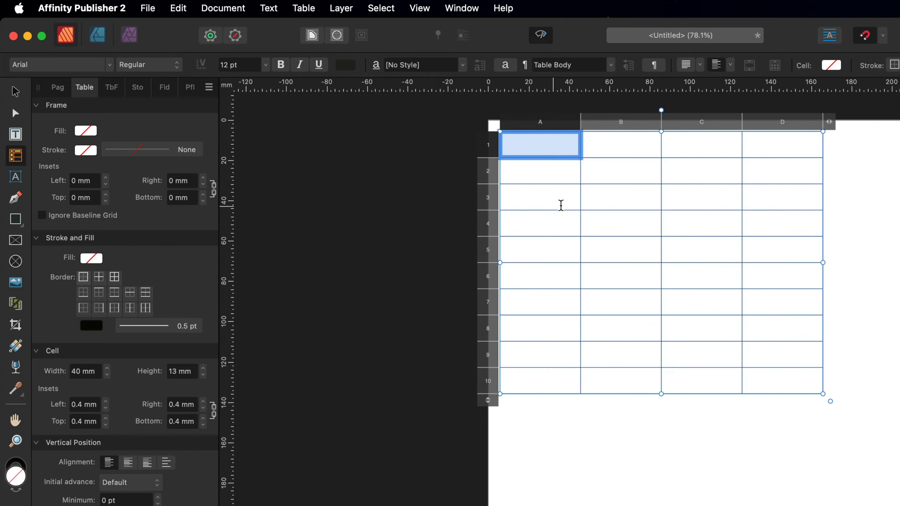
pyautogui.keyDown('super'); pyautogui.click(540, 197); pyautogui.keyUp('super')
pyautogui.keyDown('super'); pyautogui.click(545, 254); pyautogui.keyUp('super')
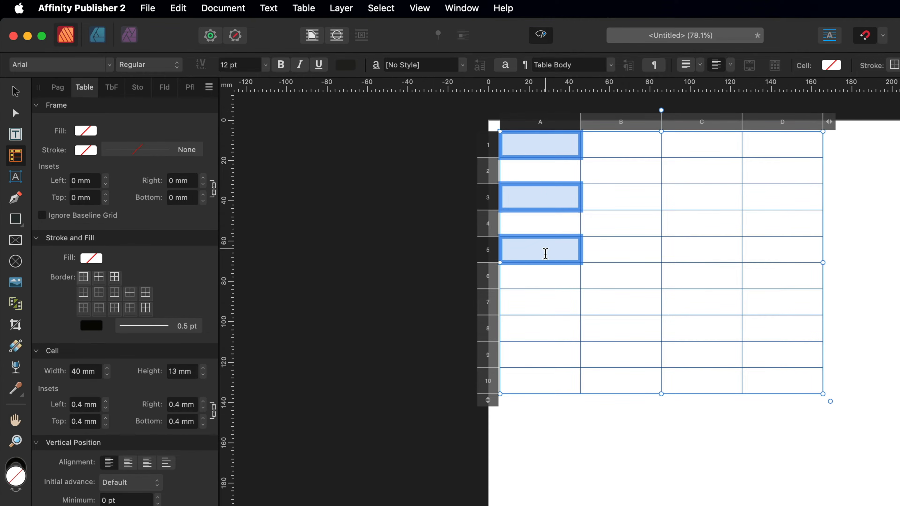
pyautogui.keyDown('super'); pyautogui.click(545, 305); pyautogui.keyUp('super')
pyautogui.keyDown('super'); pyautogui.click(545, 356); pyautogui.keyUp('super')
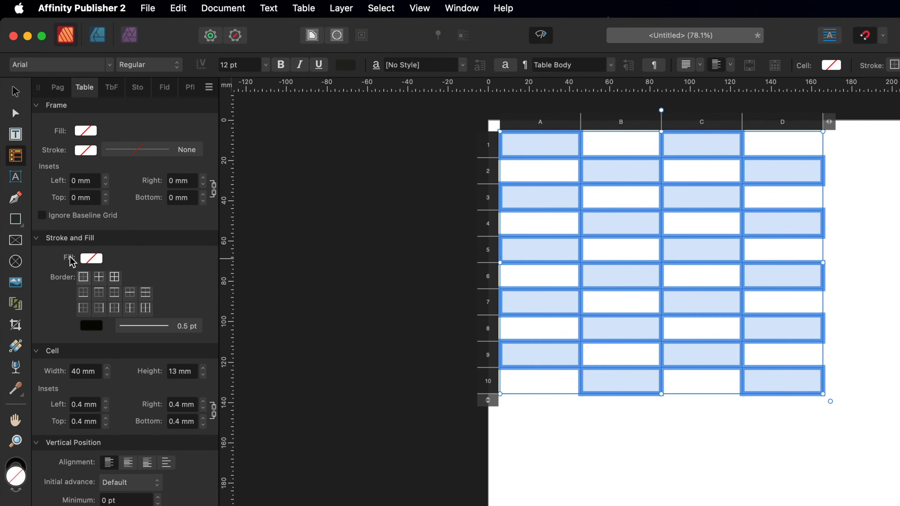
pyautogui.click(92, 258)
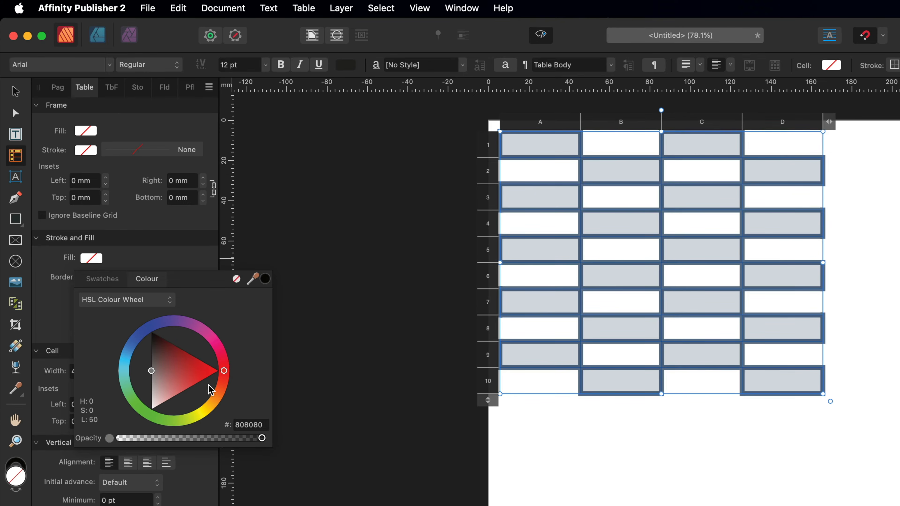
pyautogui.moveTo(186, 384); pyautogui.dragTo(173, 404)
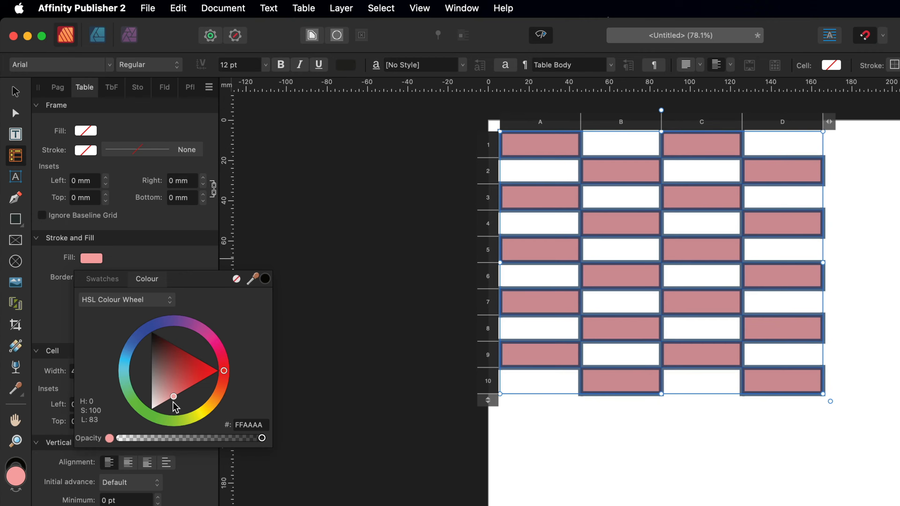
pyautogui.click(588, 295)
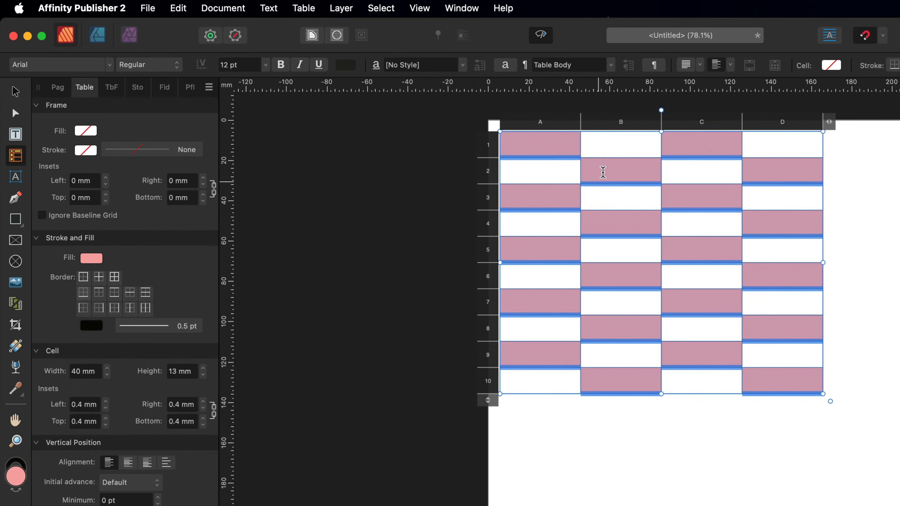
pyautogui.click(614, 150)
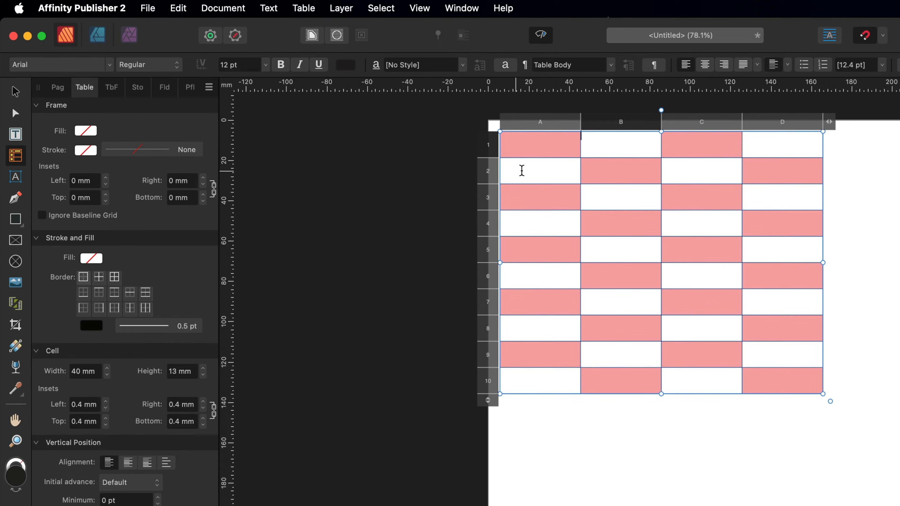
# Select the unfilled cells in rows 2, 4, 6, 8 and 10 of columns A and C and fill them with light green A6FFCA.
pyautogui.moveTo(532, 173)
pyautogui.mouseDown()
pyautogui.moveTo(535, 226)
pyautogui.moveTo(536, 173)
pyautogui.mouseUp()
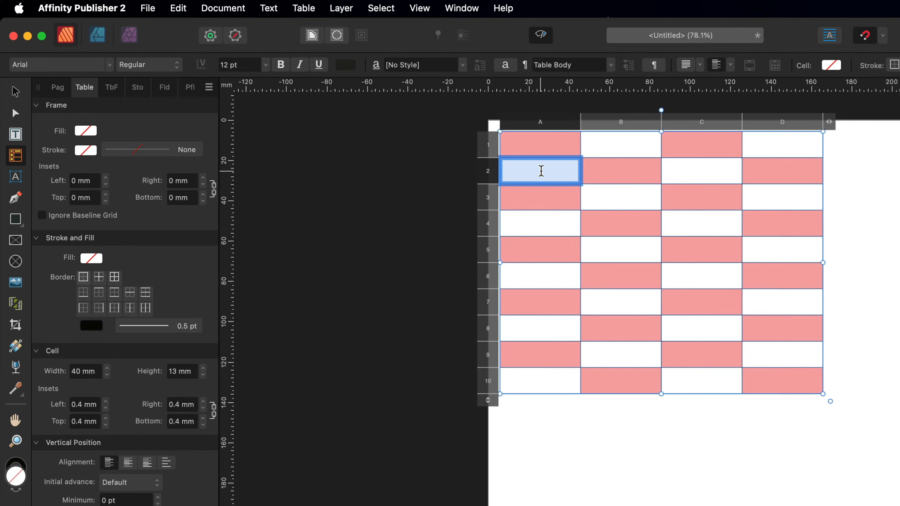
pyautogui.keyDown('super'); pyautogui.click(538, 220); pyautogui.keyUp('super')
pyautogui.keyDown('super'); pyautogui.click(544, 273); pyautogui.keyUp('super')
pyautogui.keyDown('super'); pyautogui.click(551, 328); pyautogui.keyUp('super')
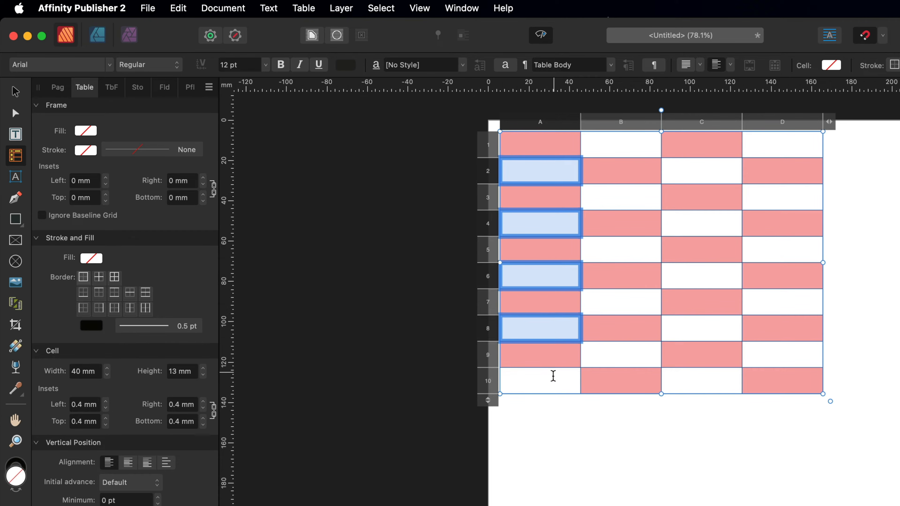
pyautogui.keyDown('super'); pyautogui.click(552, 376); pyautogui.keyUp('super')
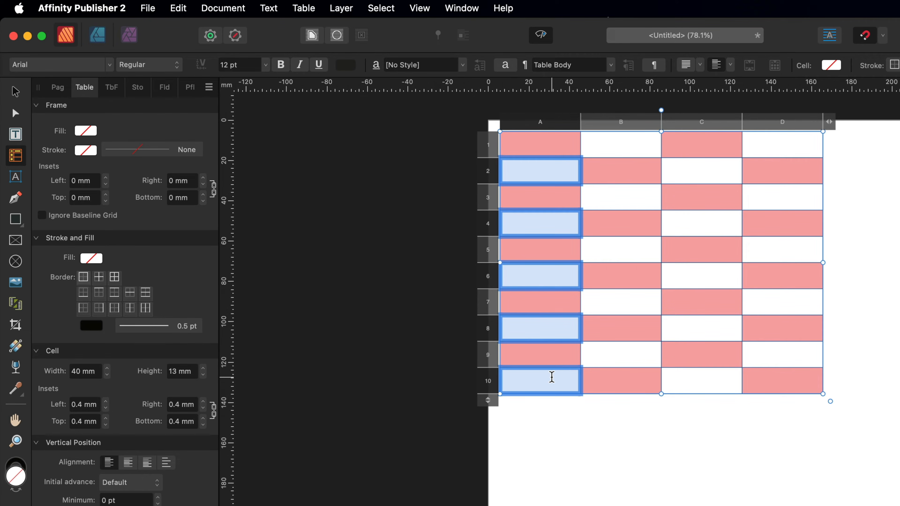
pyautogui.keyDown('super'); pyautogui.click(694, 375); pyautogui.keyUp('super')
pyautogui.keyDown('super'); pyautogui.click(697, 325); pyautogui.keyUp('super')
pyautogui.keyDown('super'); pyautogui.click(700, 273); pyautogui.keyUp('super')
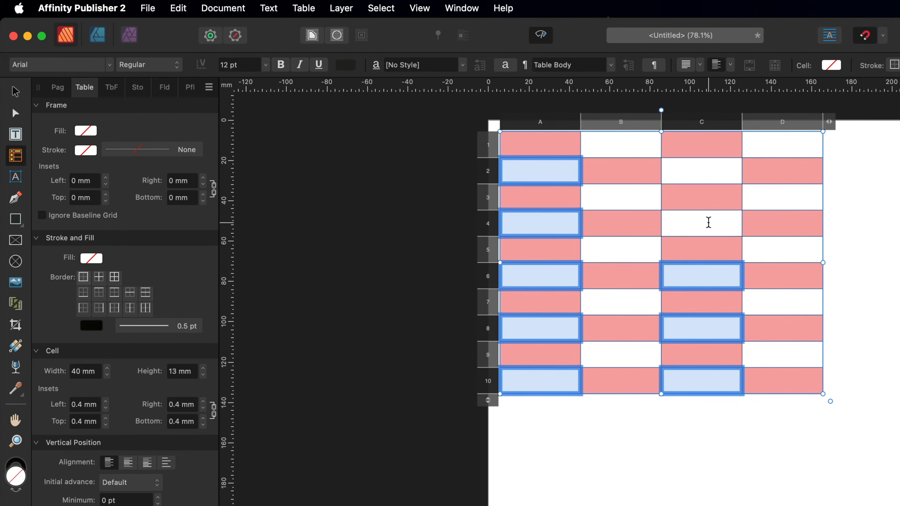
pyautogui.keyDown('super'); pyautogui.click(709, 222); pyautogui.keyUp('super')
pyautogui.keyDown('super'); pyautogui.click(714, 167); pyautogui.keyUp('super')
pyautogui.click(90, 258)
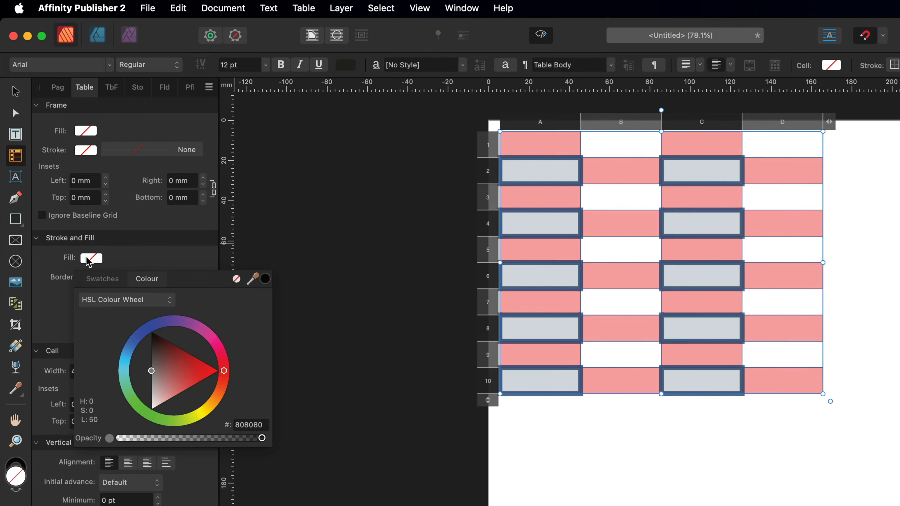
pyautogui.click(132, 400)
pyautogui.moveTo(168, 387)
pyautogui.mouseDown()
pyautogui.moveTo(148, 354)
pyautogui.moveTo(152, 341)
pyautogui.mouseUp()
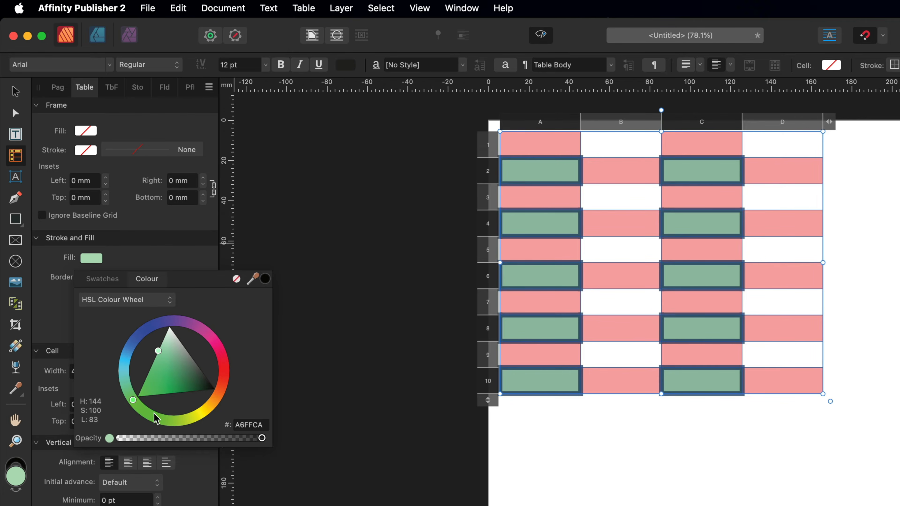
# Fill the blank cells in rows 1, 3, 5, 7 and 9 of columns B and D with light blue CDEBFF, then deselect the table.
pyautogui.click(619, 146)
pyautogui.click(620, 146)
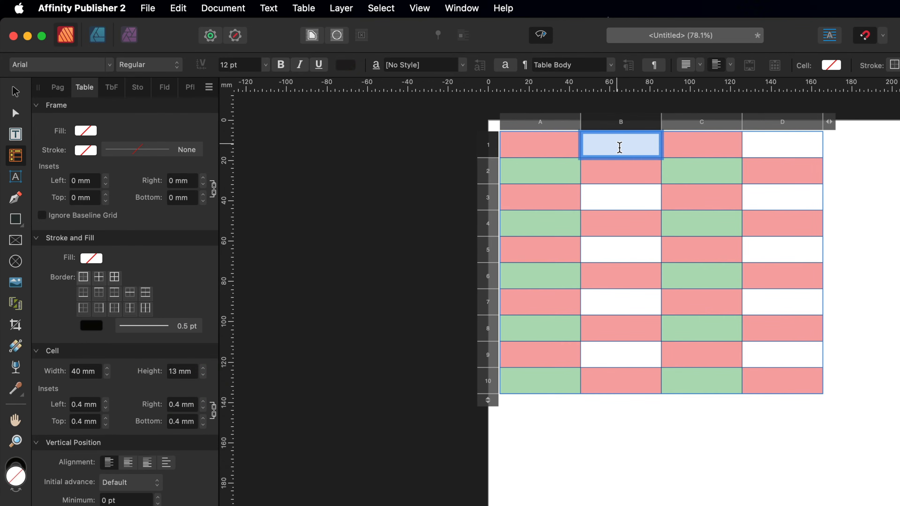
pyautogui.keyDown('super'); pyautogui.click(620, 196); pyautogui.keyUp('super')
pyautogui.keyDown('super'); pyautogui.click(620, 252); pyautogui.keyUp('super')
pyautogui.keyDown('super'); pyautogui.click(617, 306); pyautogui.keyUp('super')
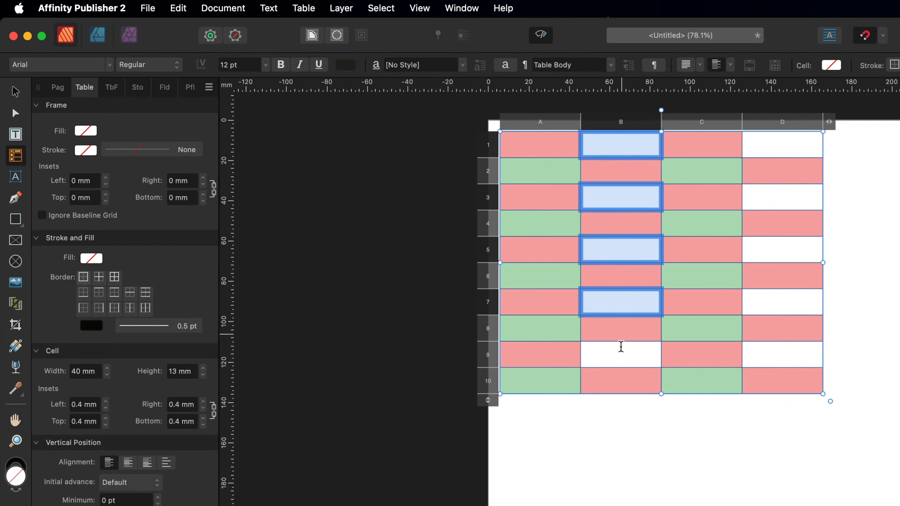
pyautogui.keyDown('super'); pyautogui.click(620, 351); pyautogui.keyUp('super')
pyautogui.keyDown('super'); pyautogui.click(776, 354); pyautogui.keyUp('super')
pyautogui.keyDown('super'); pyautogui.click(782, 304); pyautogui.keyUp('super')
pyautogui.keyDown('super'); pyautogui.click(777, 253); pyautogui.keyUp('super')
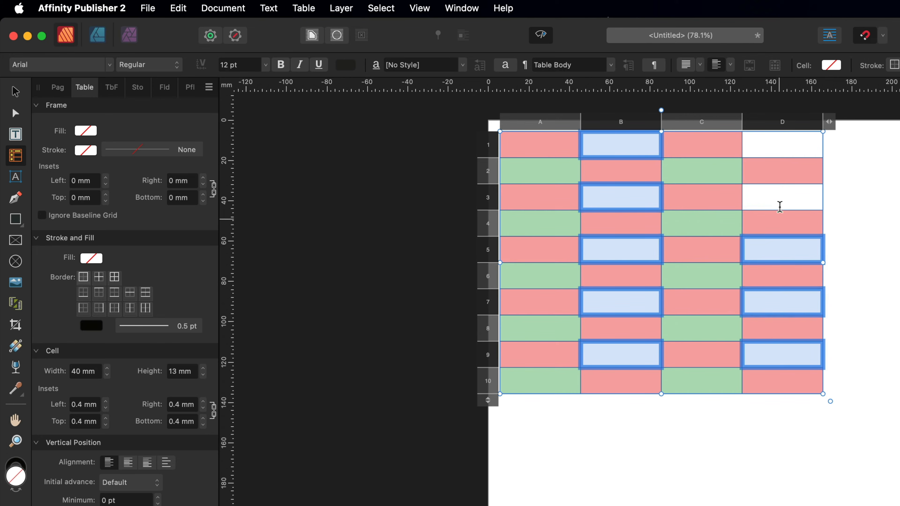
pyautogui.keyDown('super'); pyautogui.click(779, 202); pyautogui.keyUp('super')
pyautogui.keyDown('super'); pyautogui.click(784, 153); pyautogui.keyUp('super')
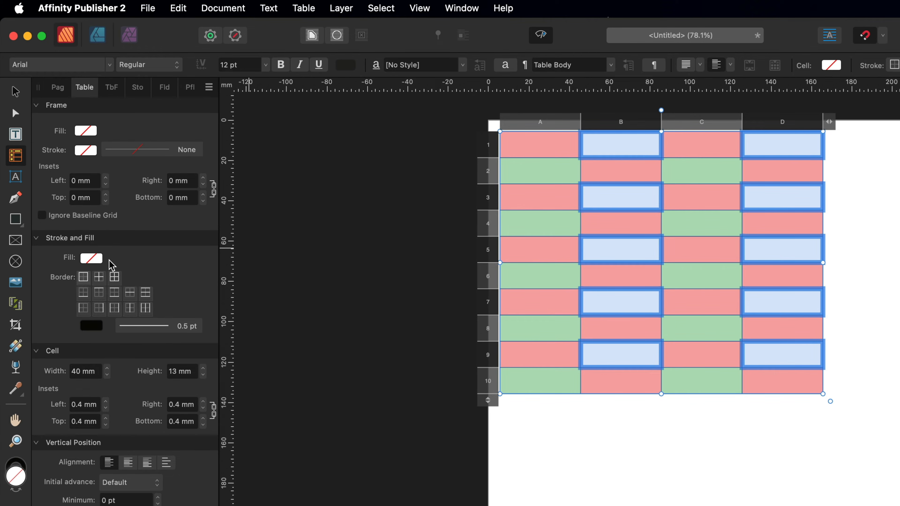
pyautogui.click(94, 260)
pyautogui.click(128, 353)
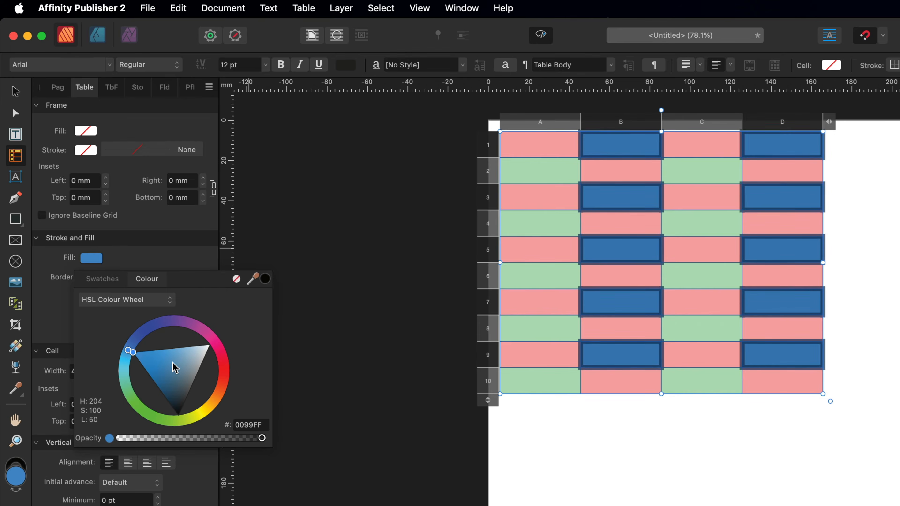
pyautogui.moveTo(207, 343); pyautogui.dragTo(196, 338)
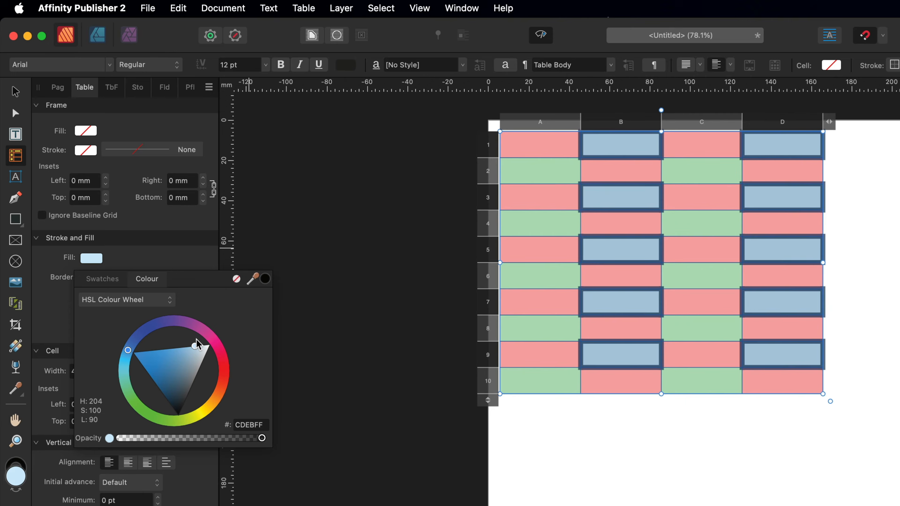
pyautogui.click(16, 91)
pyautogui.click(477, 336)
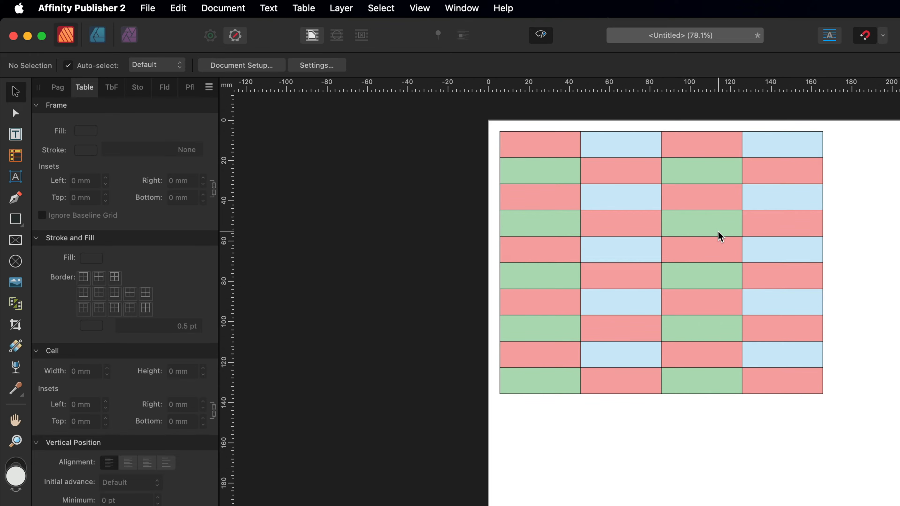
# Select all cells of the table and colour their inside borders white FFFFFF.
pyautogui.doubleClick(531, 157)
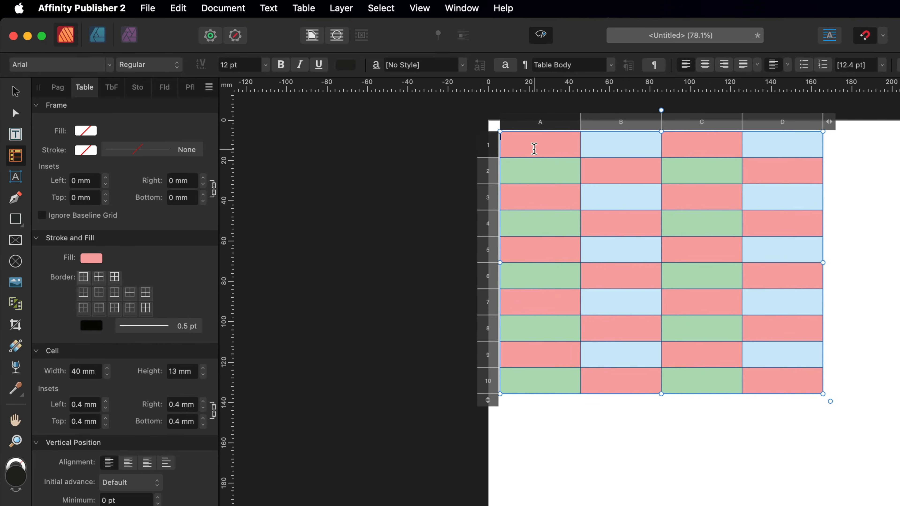
pyautogui.moveTo(525, 142); pyautogui.dragTo(794, 378)
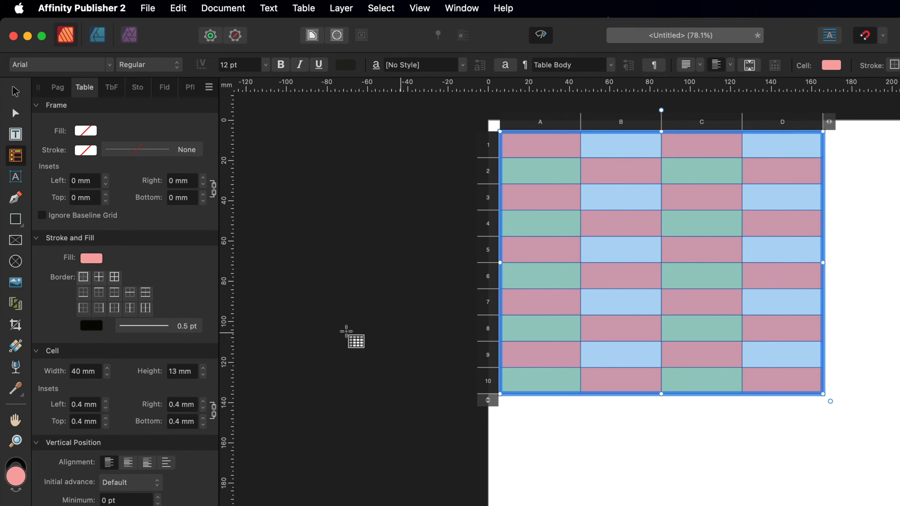
pyautogui.click(100, 278)
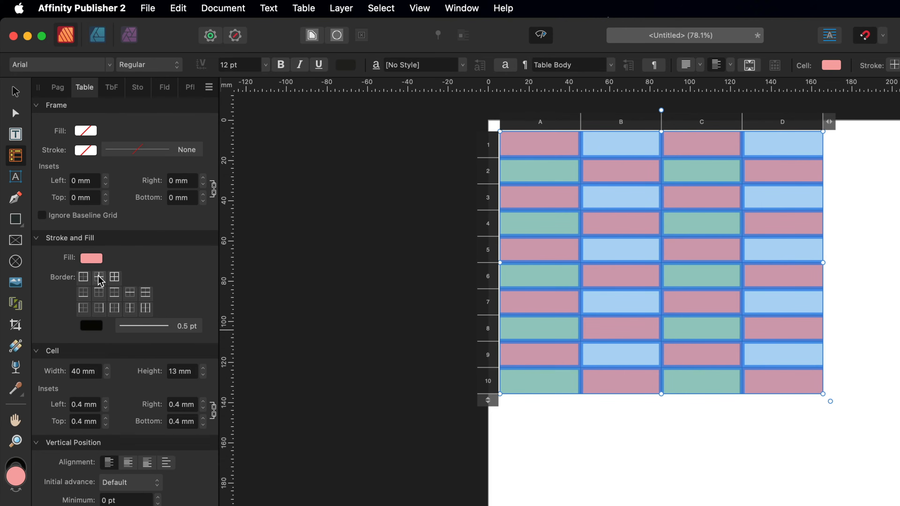
pyautogui.click(92, 326)
pyautogui.moveTo(162, 439); pyautogui.dragTo(152, 472)
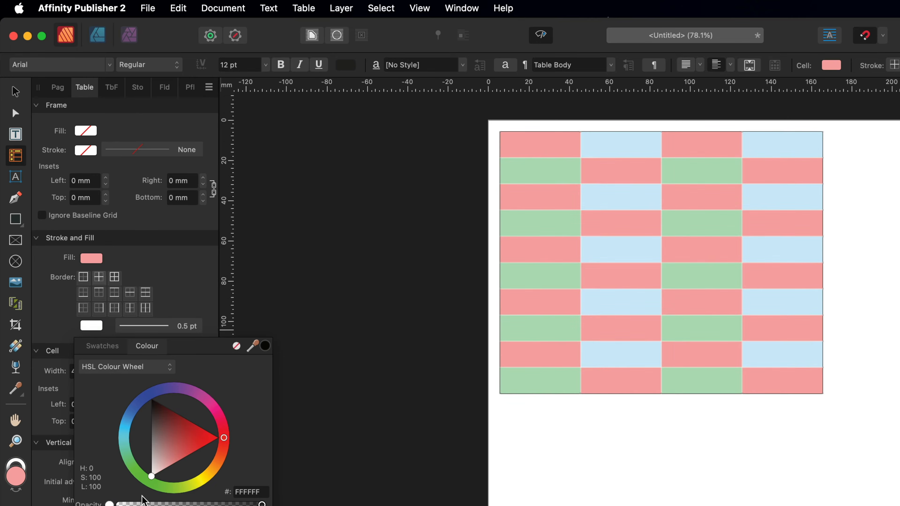
# Set the inside borders' stroke width to 3 pt, then deselect the table.
pyautogui.click(144, 327)
pyautogui.moveTo(110, 374); pyautogui.dragTo(125, 377)
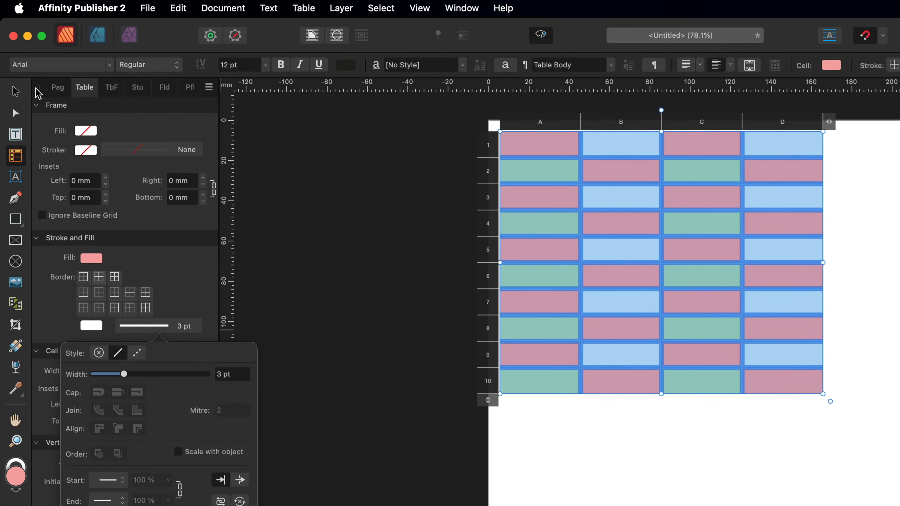
pyautogui.click(23, 91)
pyautogui.click(440, 159)
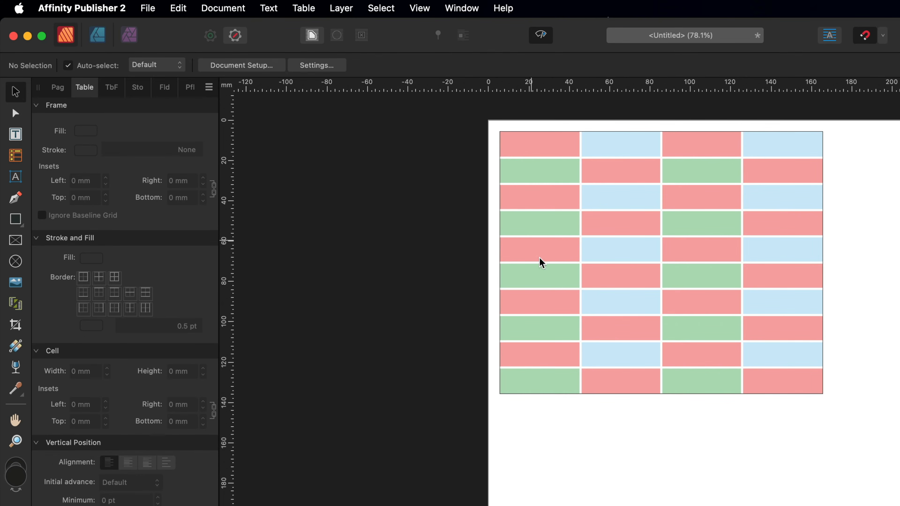
# Select all cells again and set the outside border's colour to none, then deselect the table.
pyautogui.doubleClick(526, 144)
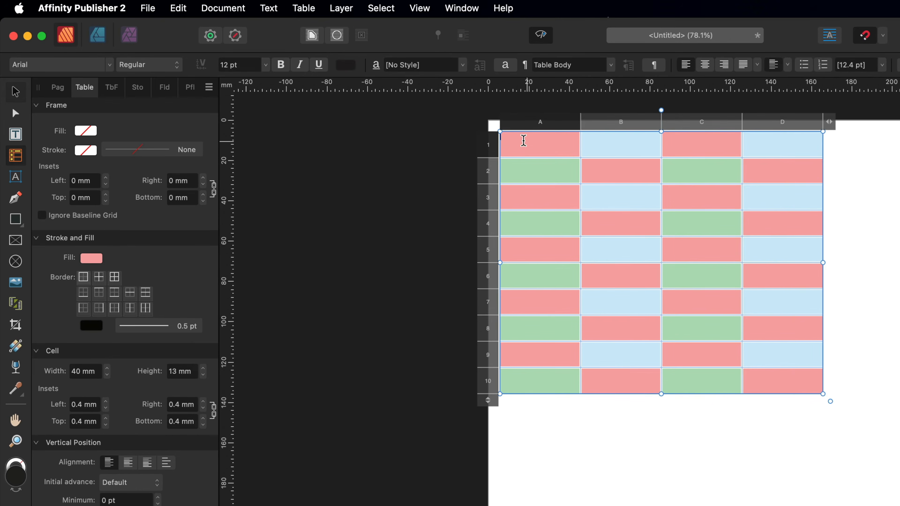
pyautogui.press('super+a')
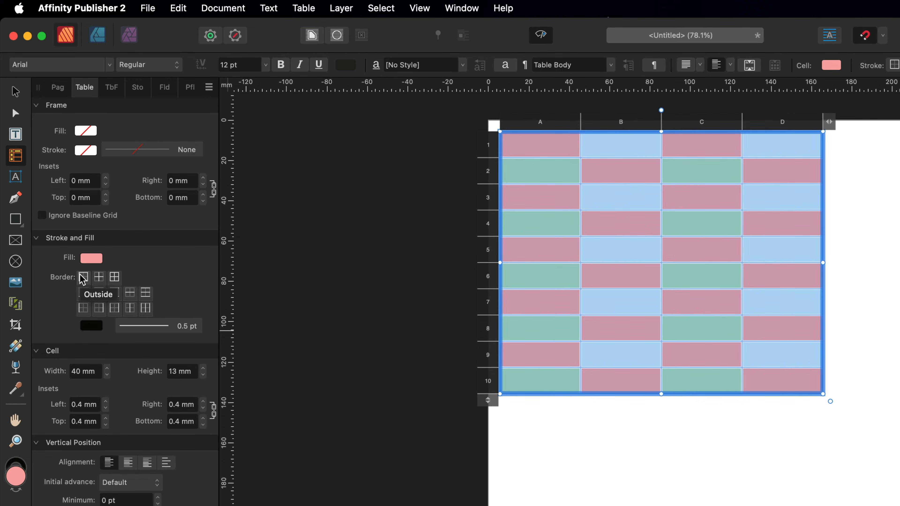
pyautogui.click(91, 326)
pyautogui.click(92, 326)
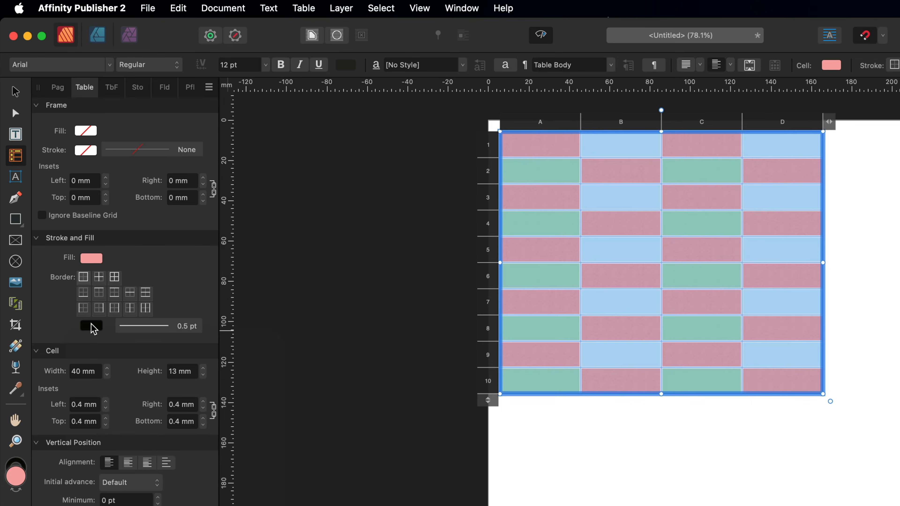
pyautogui.click(91, 324)
pyautogui.click(237, 345)
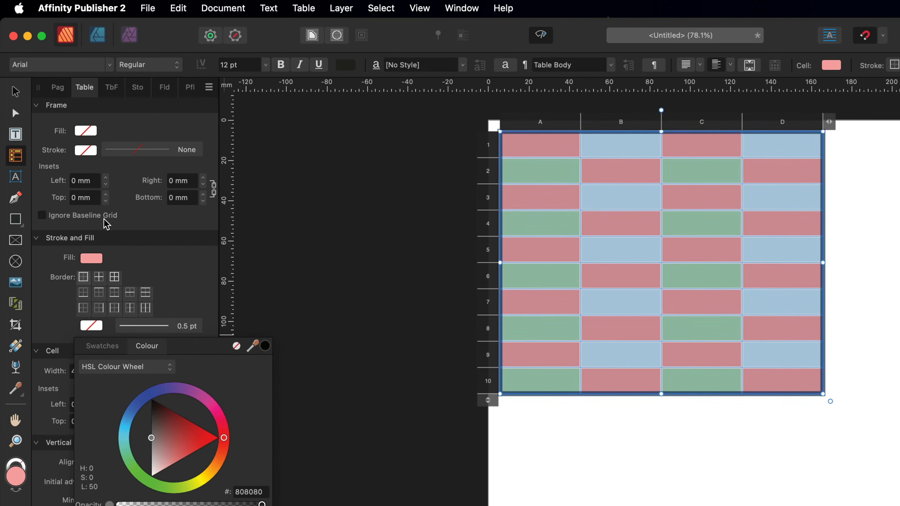
pyautogui.click(19, 93)
pyautogui.click(642, 463)
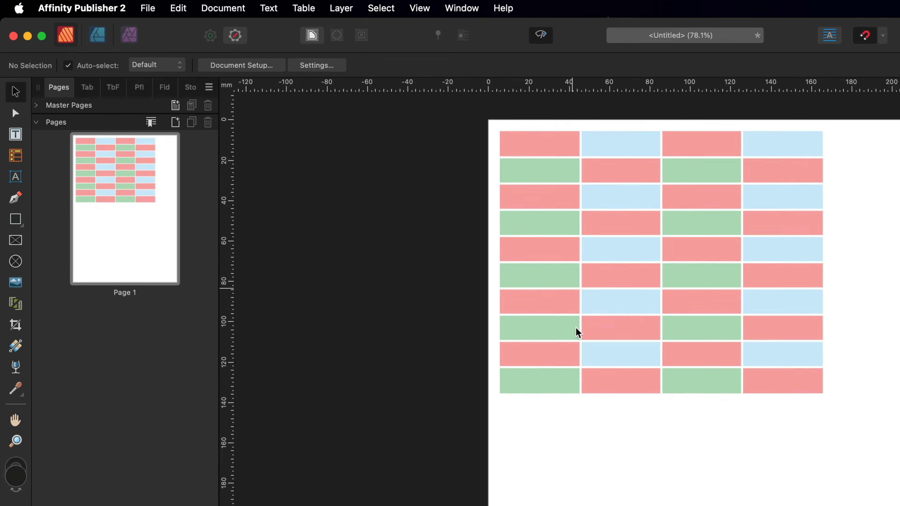
# Save the coloured table's formatting as a new table format from the selection and choose that format.
pyautogui.click(572, 241)
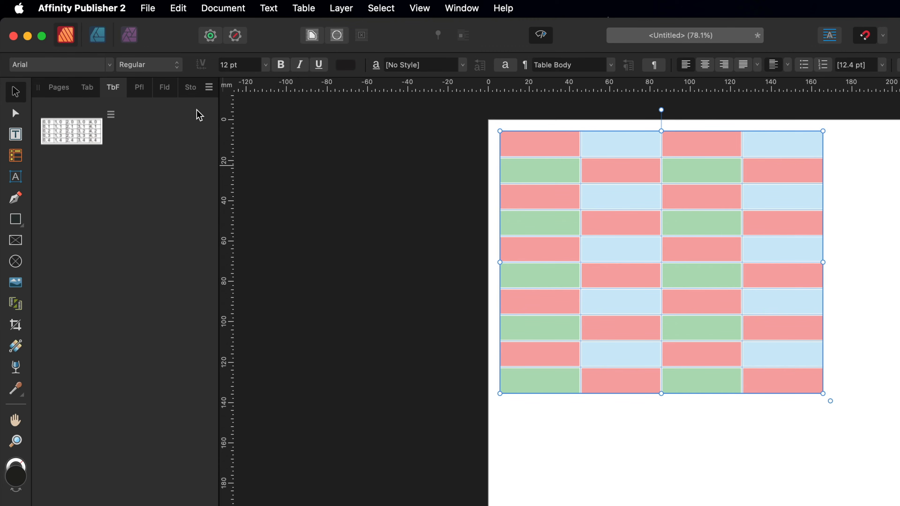
pyautogui.click(209, 87)
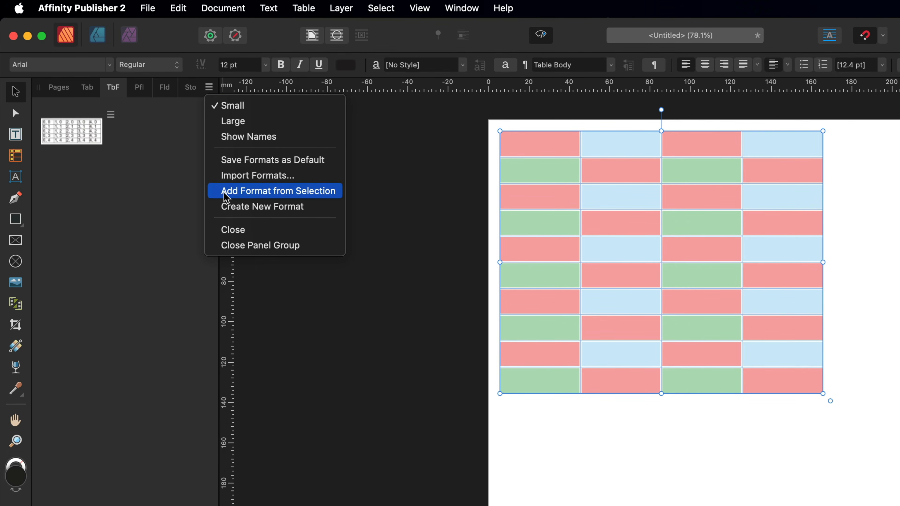
pyautogui.click(271, 191)
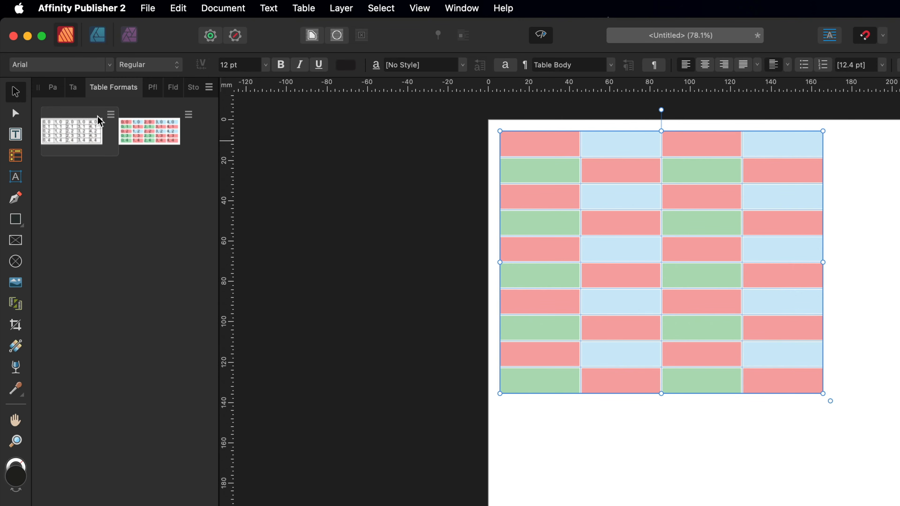
pyautogui.click(149, 130)
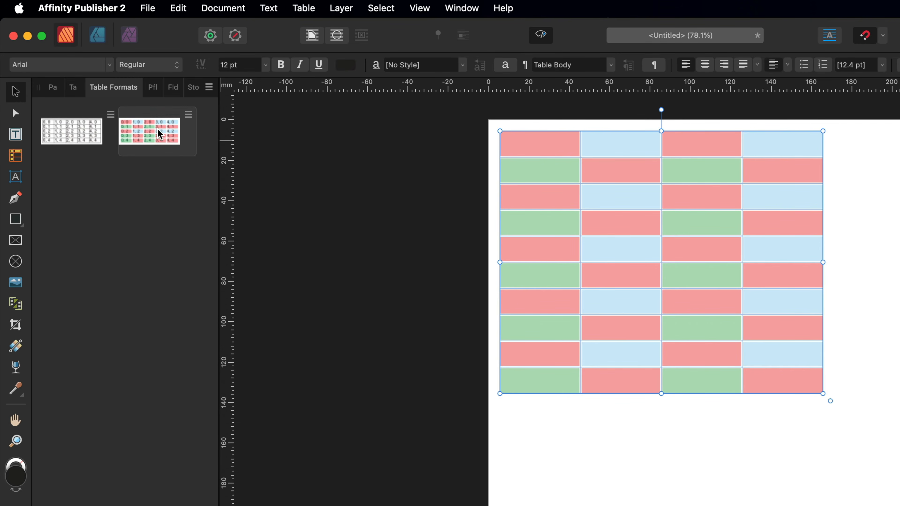
# Draw a second table about 107 mm by 85 mm below the first, apply the plain default table format, and deselect it.
pyautogui.click(16, 155)
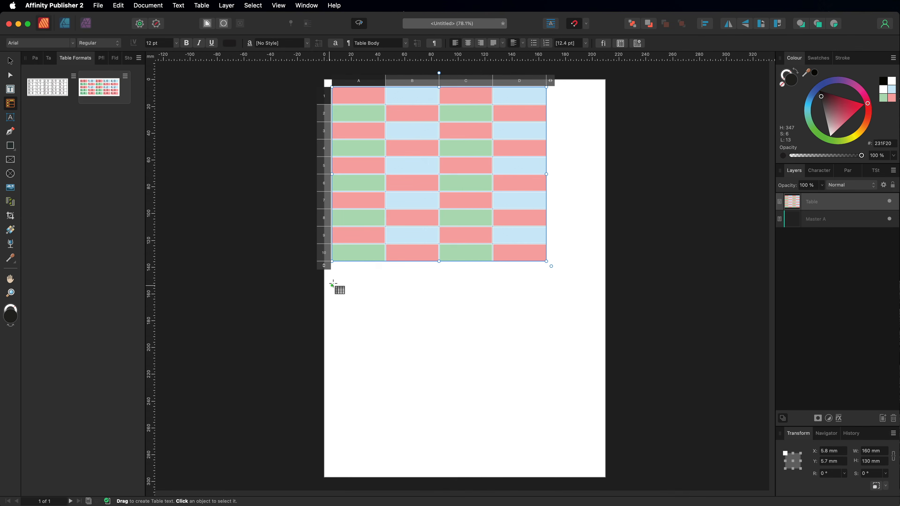
pyautogui.moveTo(332, 283); pyautogui.dragTo(476, 396)
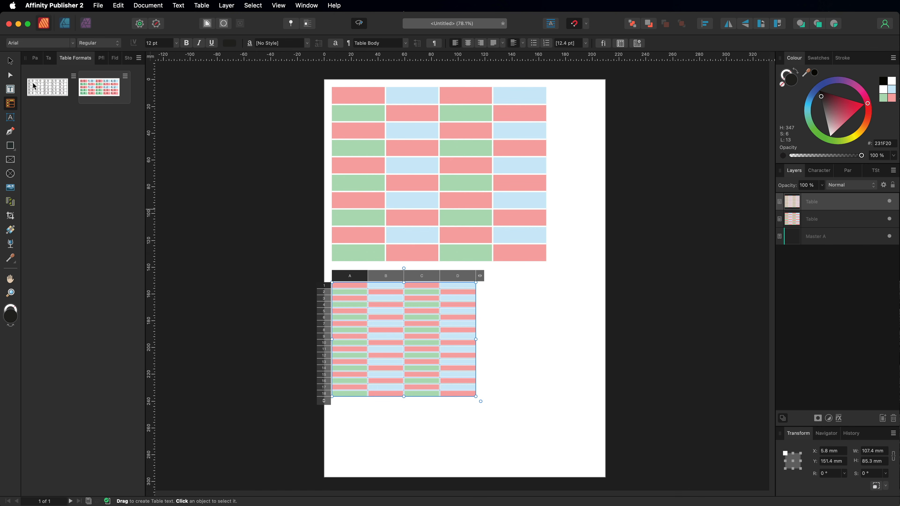
pyautogui.click(44, 87)
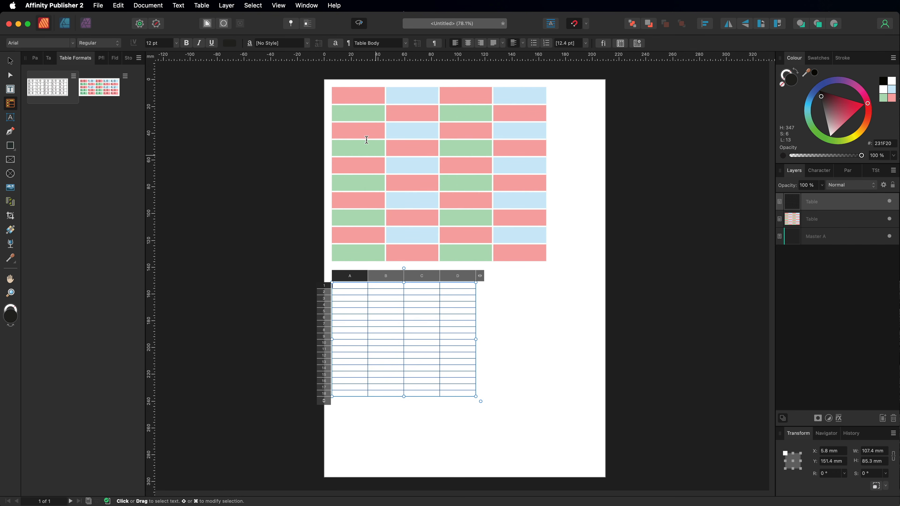
pyautogui.click(232, 177)
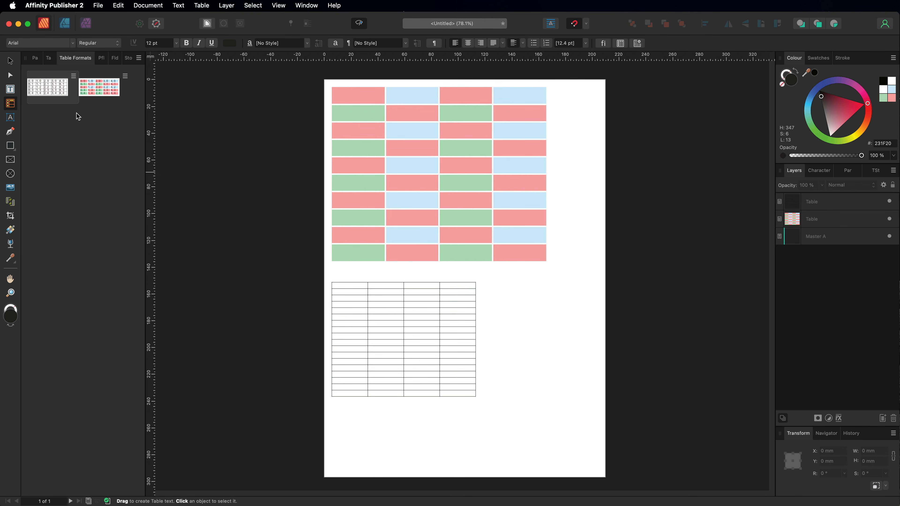
# Select all cells of the coloured upper table and apply the plain default table format to them.
pyautogui.click(358, 190)
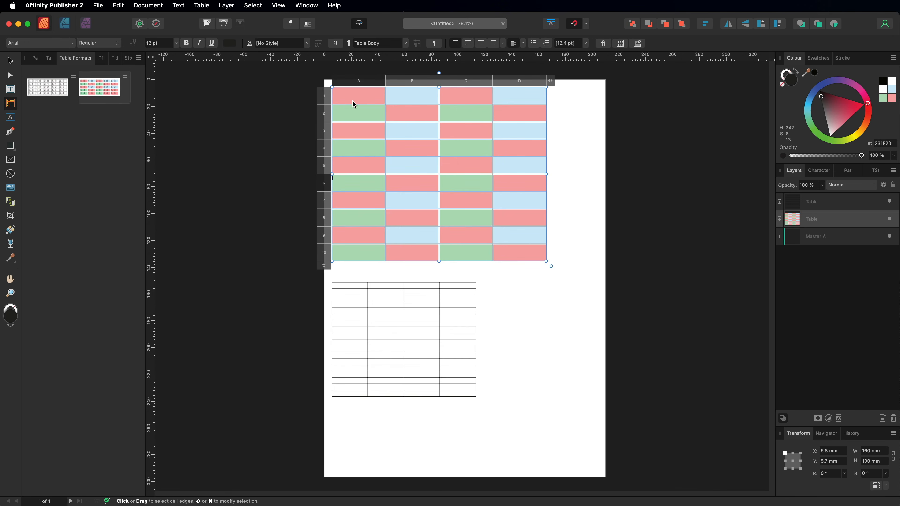
pyautogui.moveTo(354, 100); pyautogui.dragTo(521, 252)
pyautogui.click(45, 92)
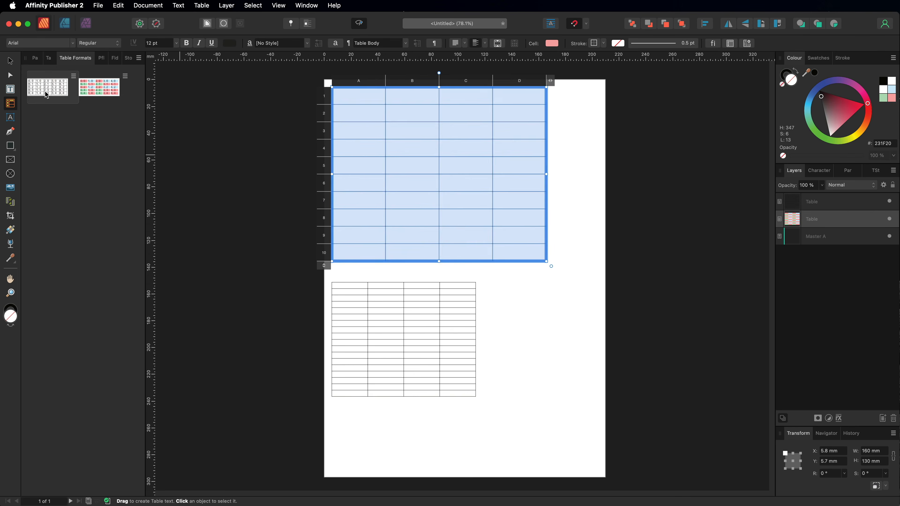